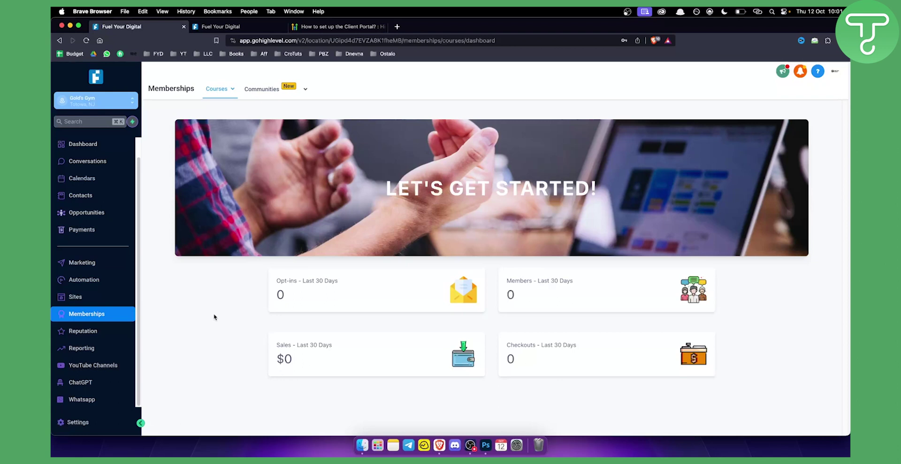
left_click(109, 103)
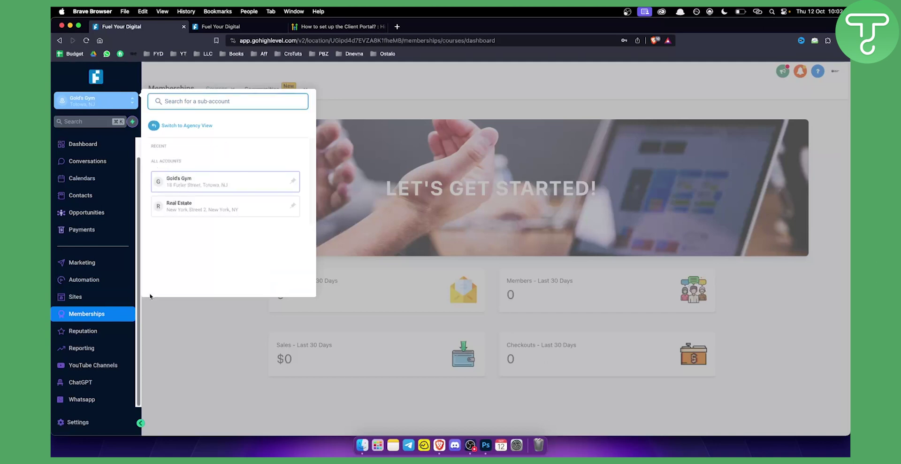
left_click(109, 316)
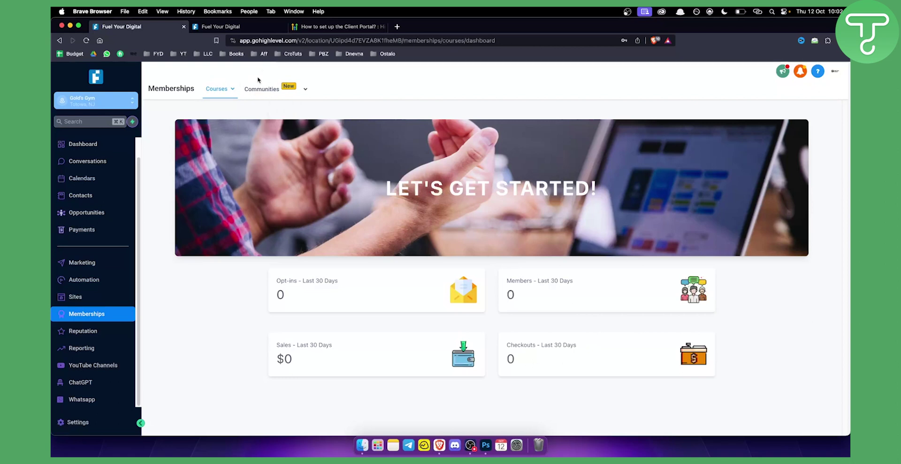
mouse_move(271, 90)
mouse_move(225, 88)
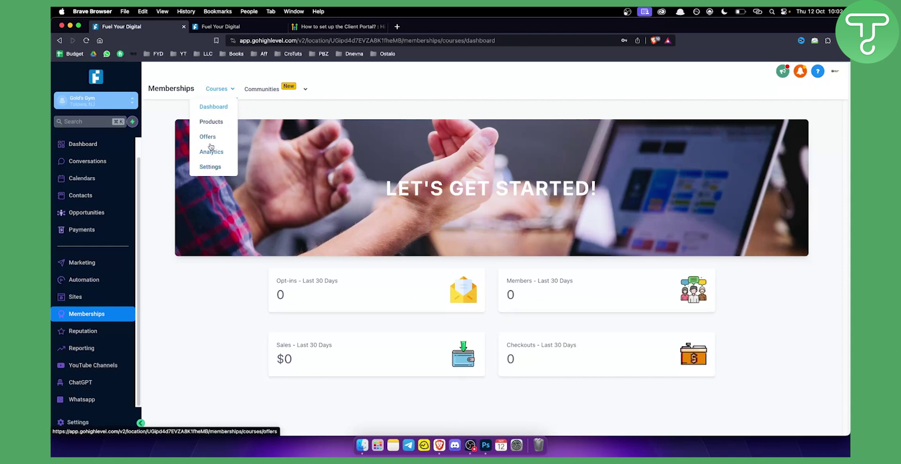
Go to the Memberships product list and open the Creative Course card to see its outline.
left_click(204, 123)
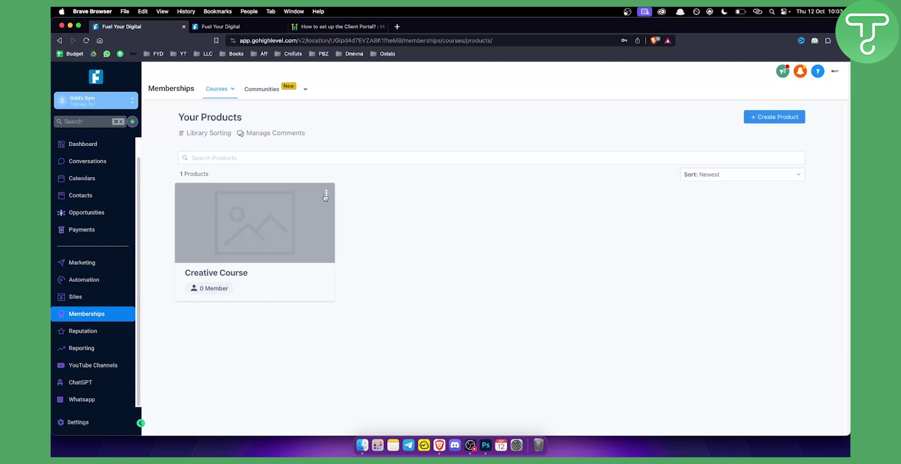
left_click(326, 194)
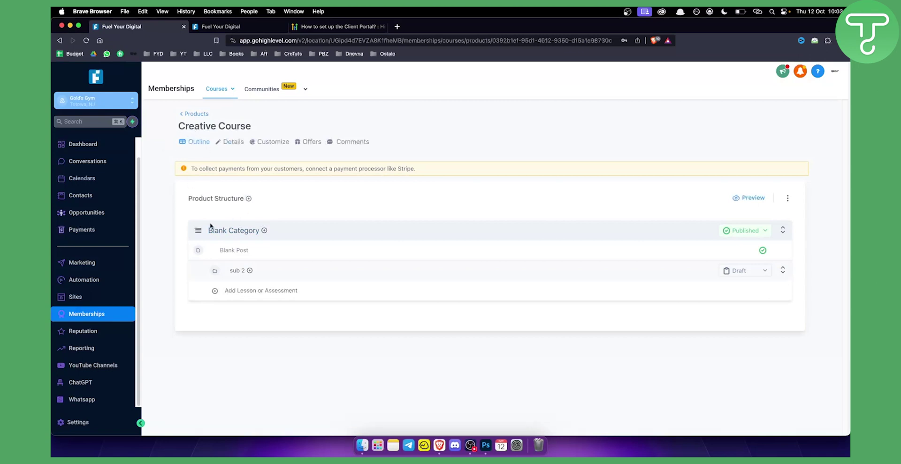
mouse_move(217, 251)
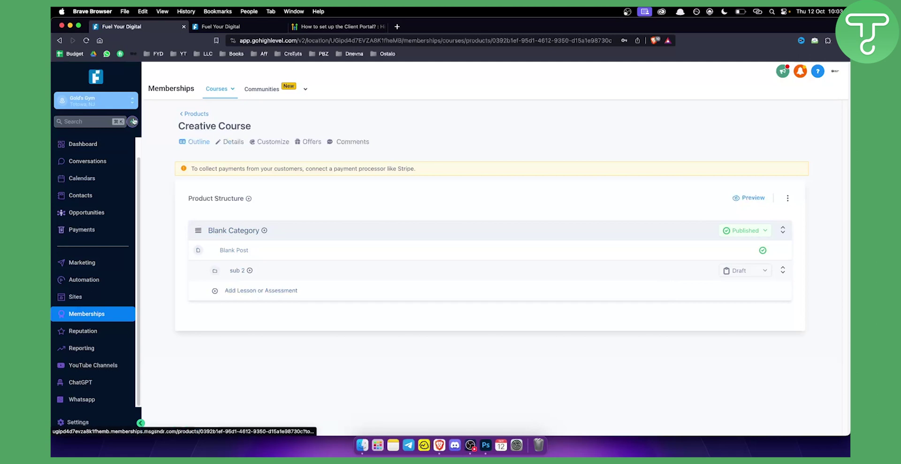
Review the Creative Course title, description and thumbnail image options on the Details form.
left_click(226, 144)
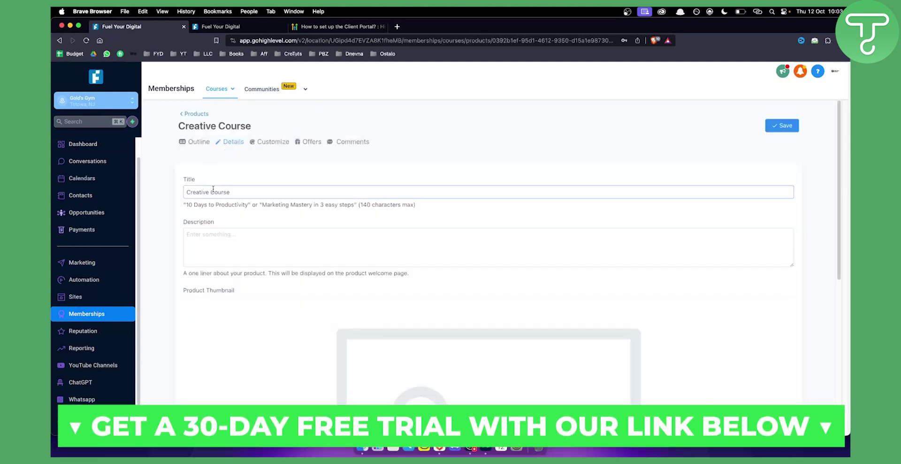
scroll(239, 269, "down", 3)
scroll(481, 303, "down", 5)
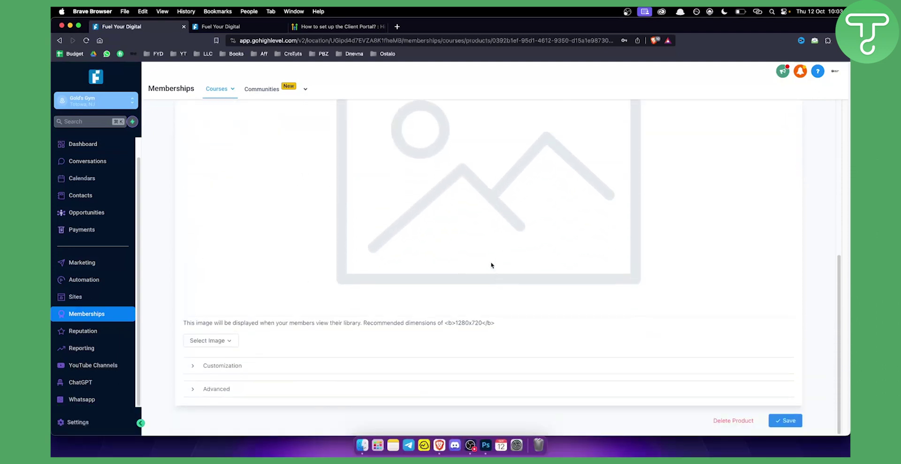
left_click(224, 341)
left_click(219, 323)
Expand the Customization settings, then bring up the Classic, New York and Neue theme choices.
left_click(231, 365)
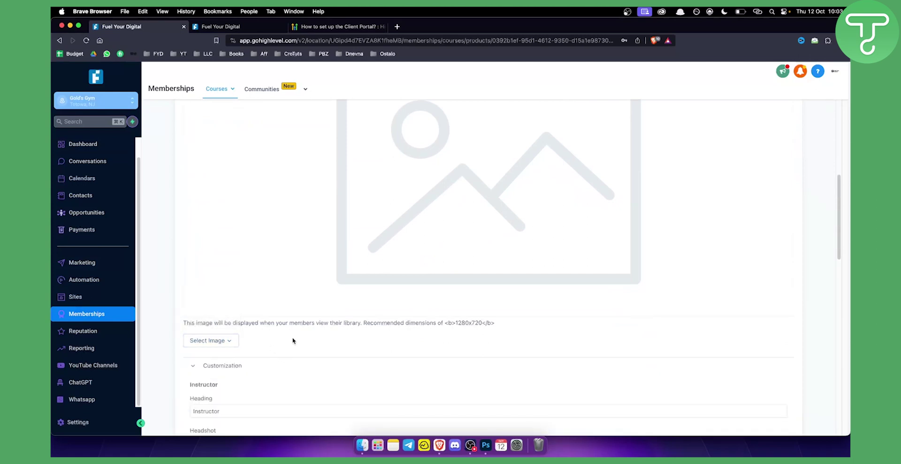
scroll(292, 339, "down", 5)
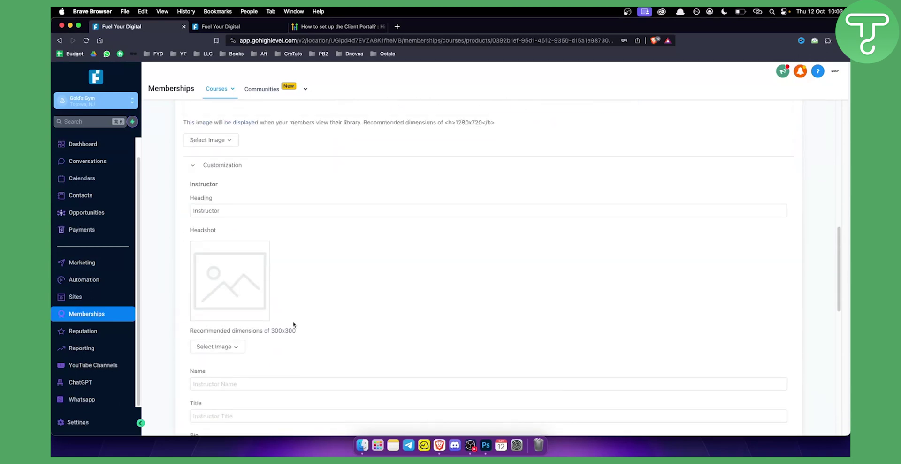
scroll(294, 319, "down", 3)
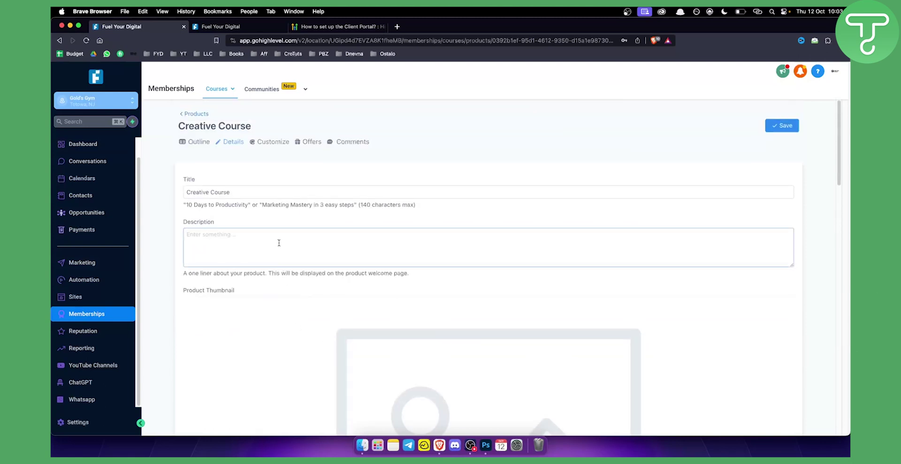
scroll(399, 356, "down", 2)
scroll(406, 333, "up", 2)
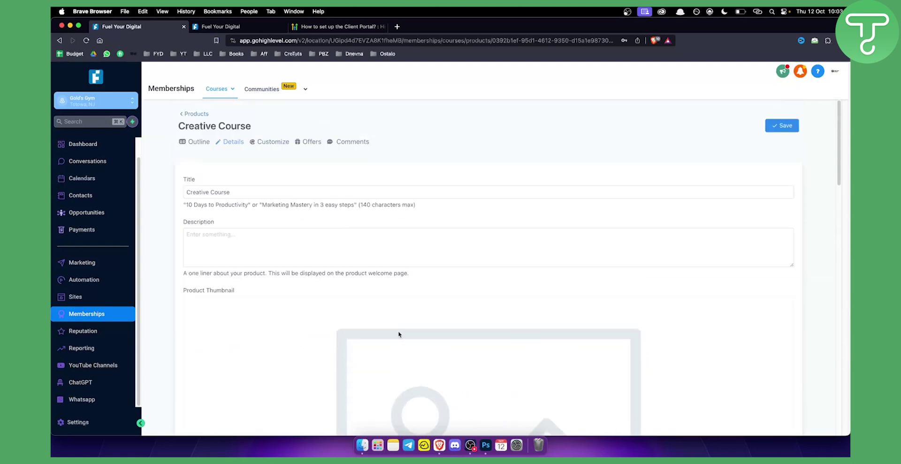
left_click(280, 143)
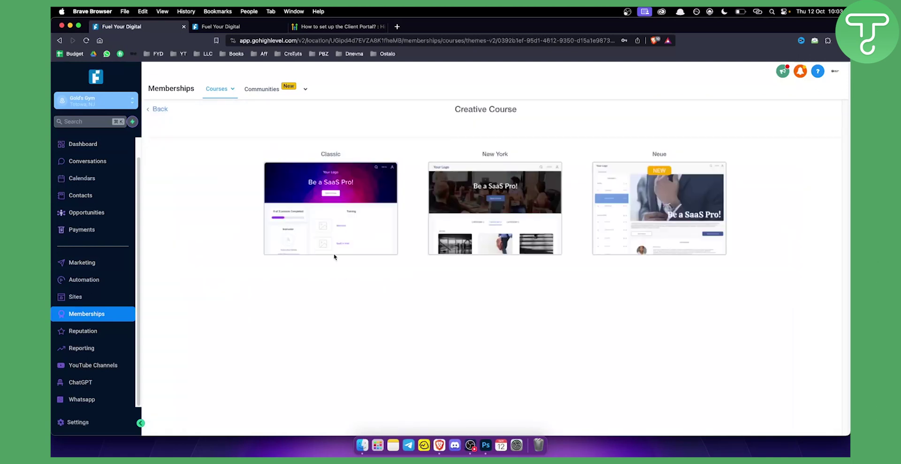
Preview the Classic, New York and Neue themes, then go back to the Creative Course outline.
mouse_move(669, 194)
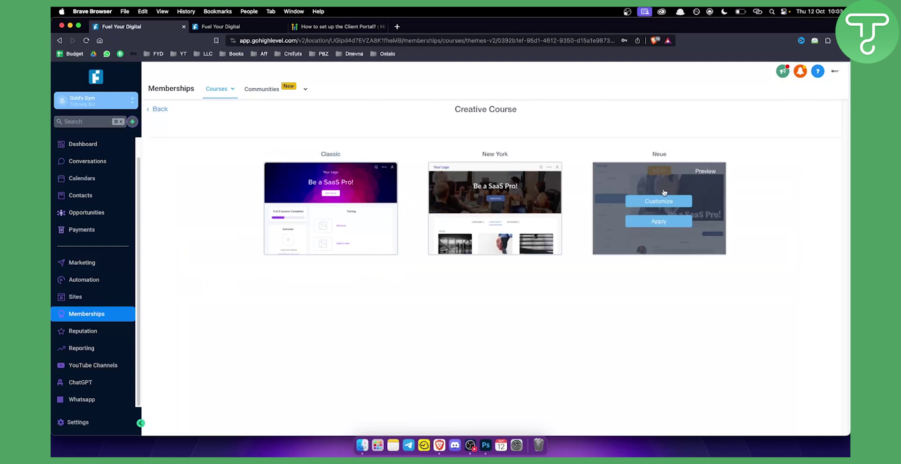
mouse_move(519, 217)
left_click(159, 113)
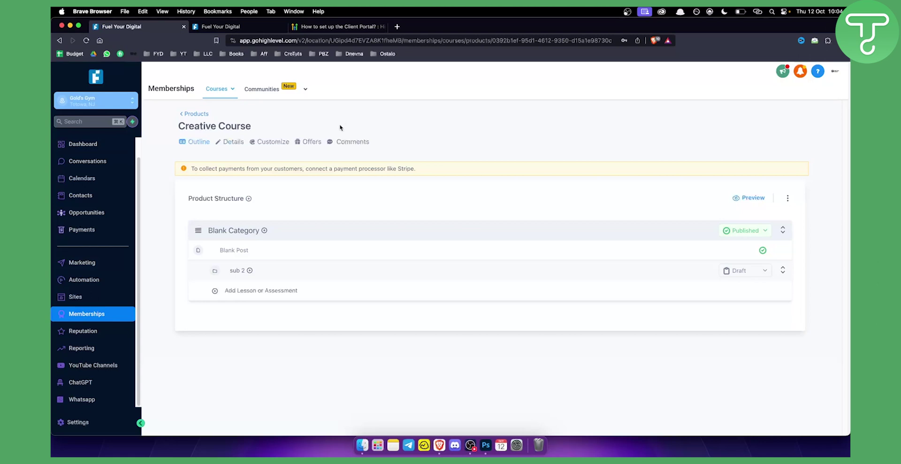
left_click(340, 28)
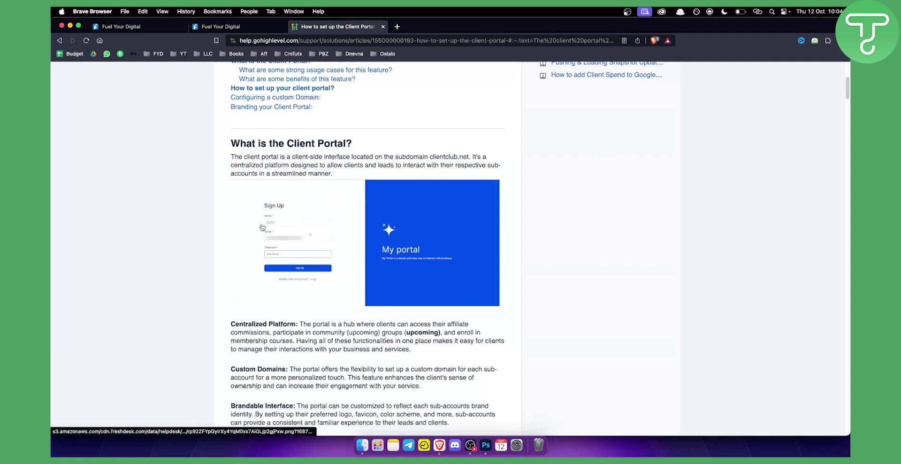
scroll(221, 234, "down", 1)
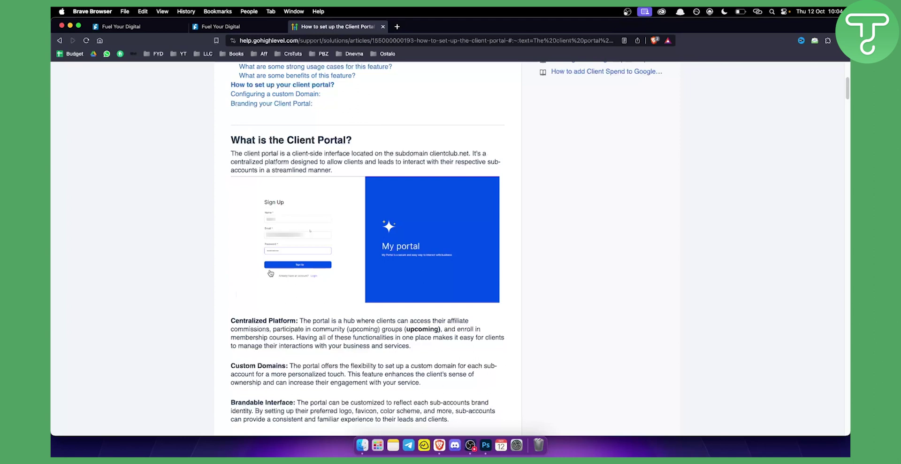
scroll(291, 275, "down", 2)
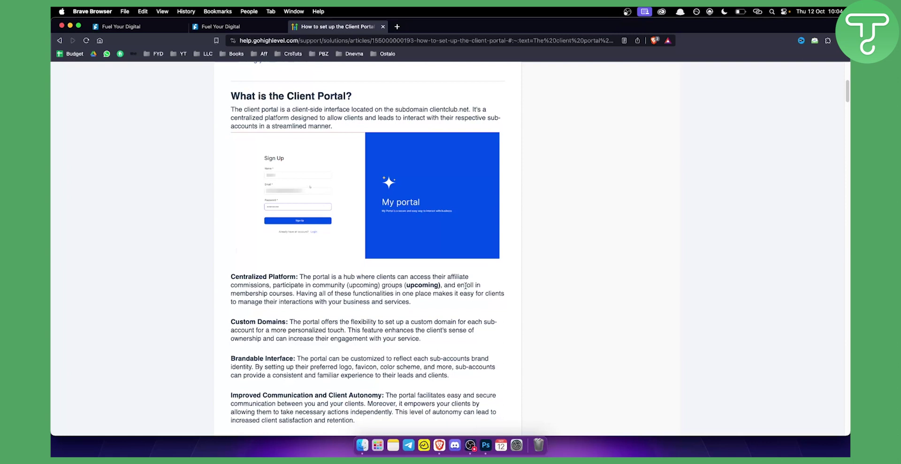
left_click_drag(457, 285, 295, 293)
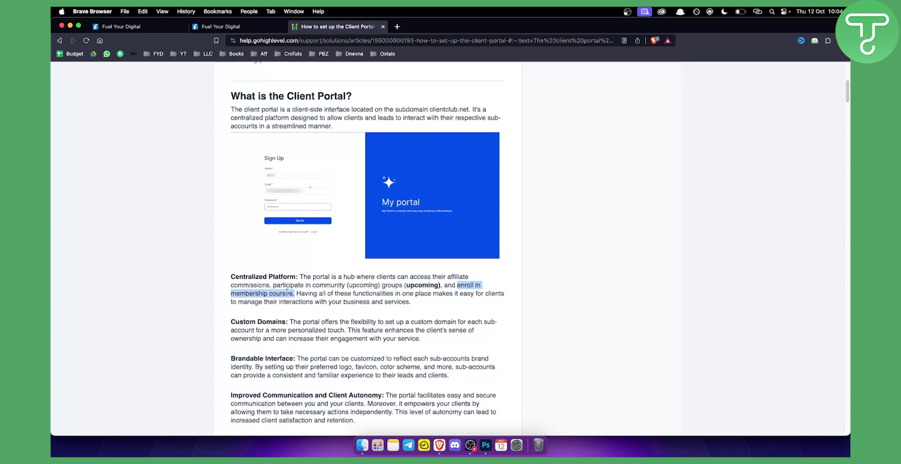
left_click(151, 30)
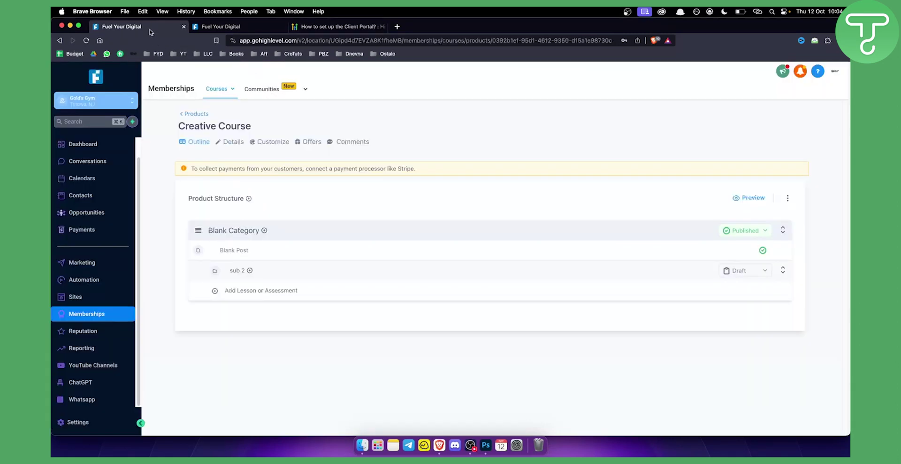
Copy the client portal subdomain address from Domain Setup into a new browser tab.
left_click(230, 28)
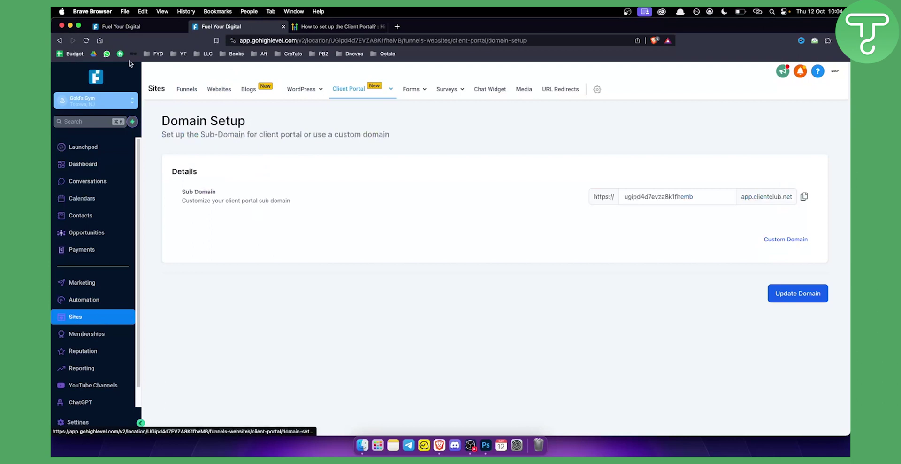
mouse_move(358, 95)
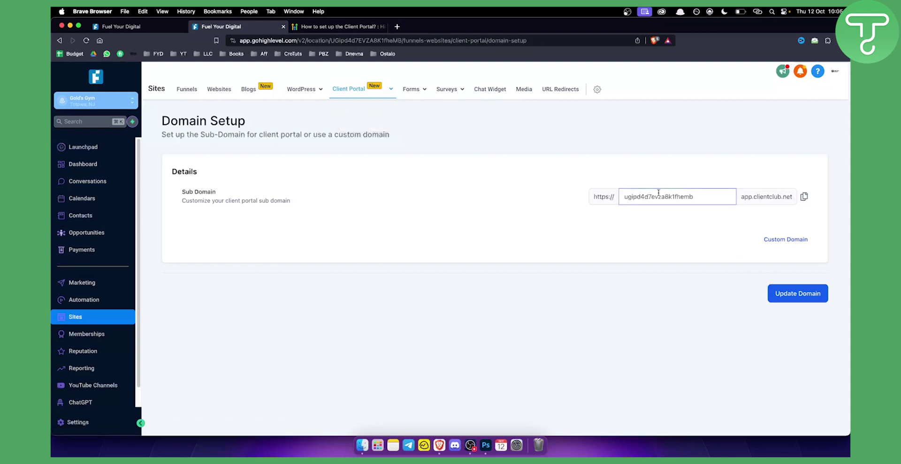
left_click(804, 196)
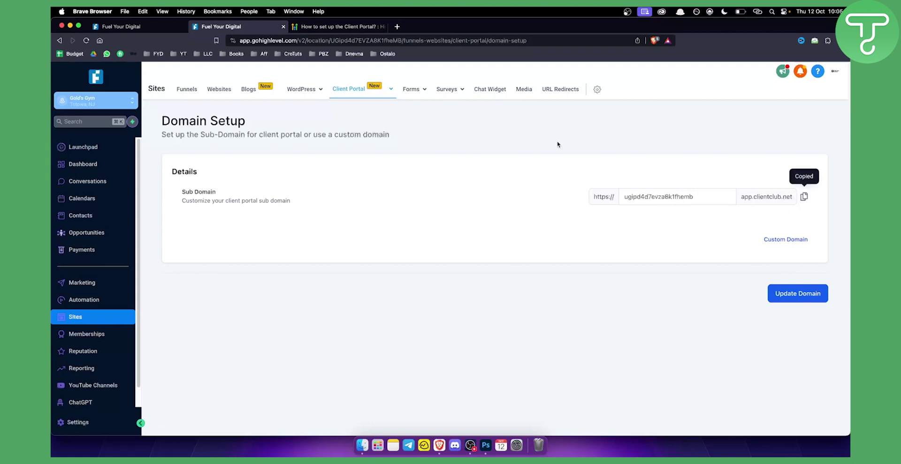
left_click(397, 27)
Load the pasted portal URL to view the purple YourCompanyName login, then return to the Creative Course tab.
key("super+v")
key("Return")
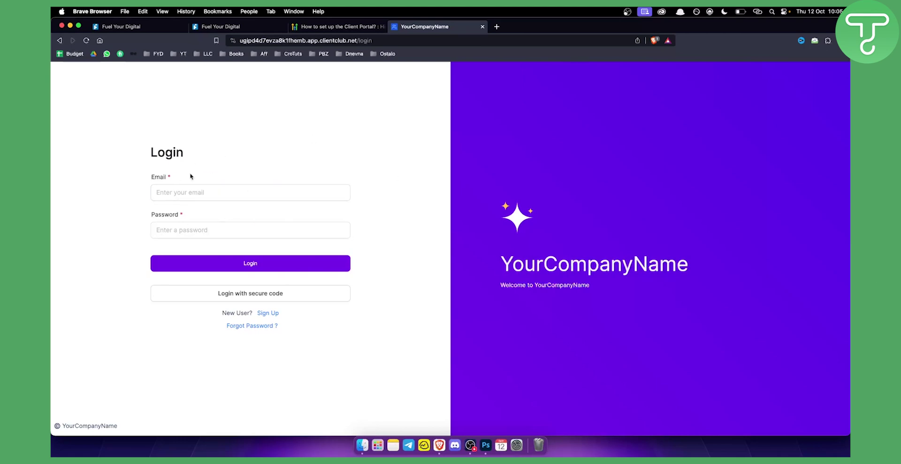
left_click(124, 26)
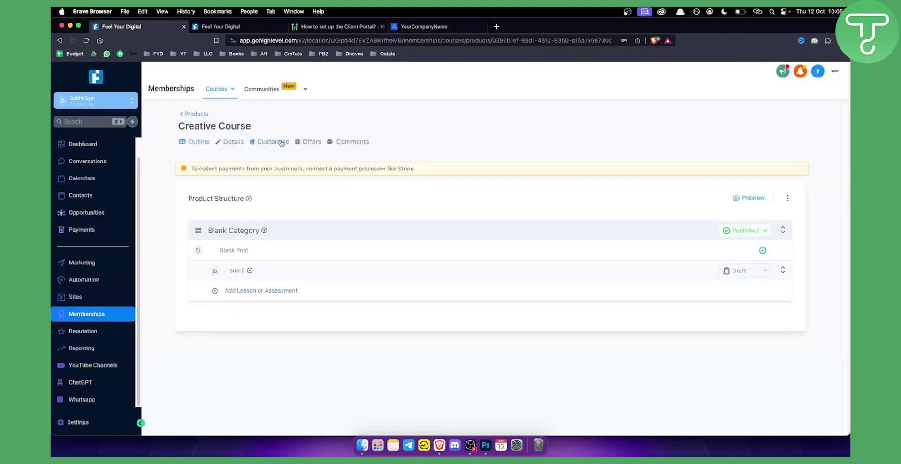
Reopen Creative Course from the product list and scroll through its Details form.
left_click(193, 115)
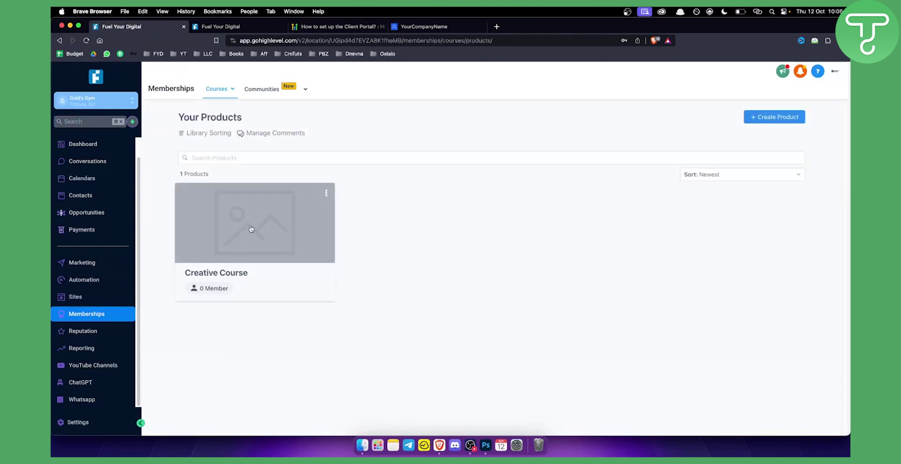
left_click(326, 193)
left_click(318, 196)
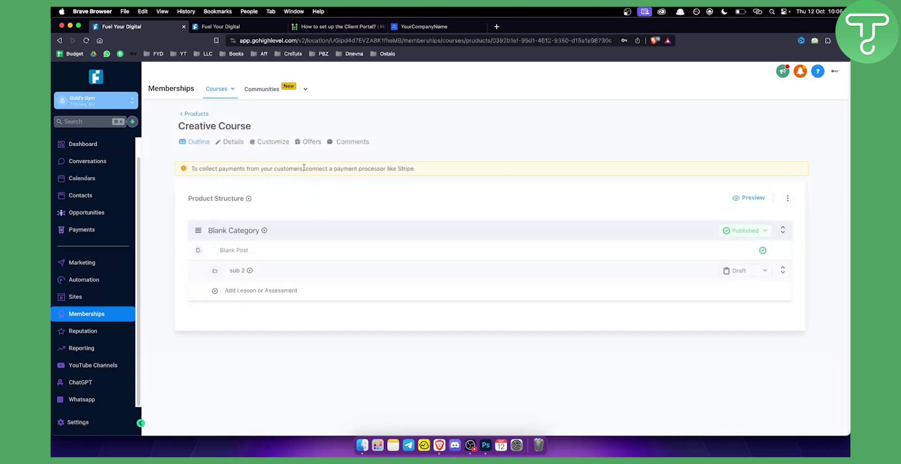
left_click(232, 143)
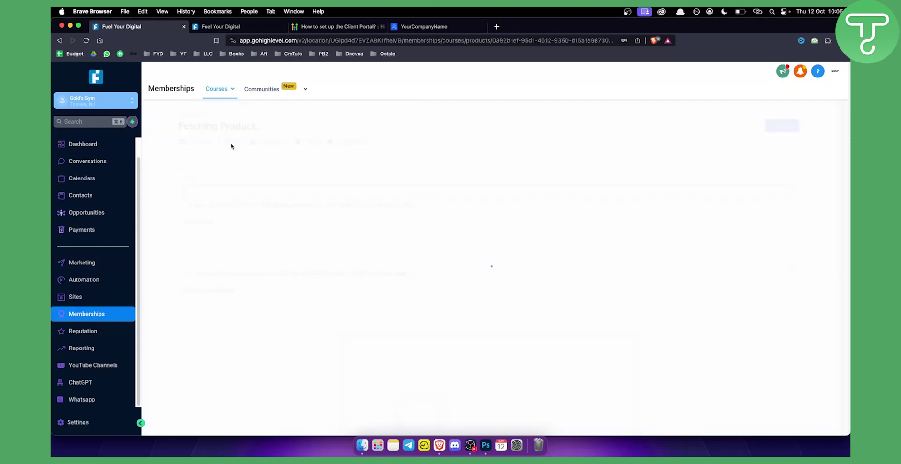
scroll(158, 264, "down", 3)
scroll(160, 263, "down", 4)
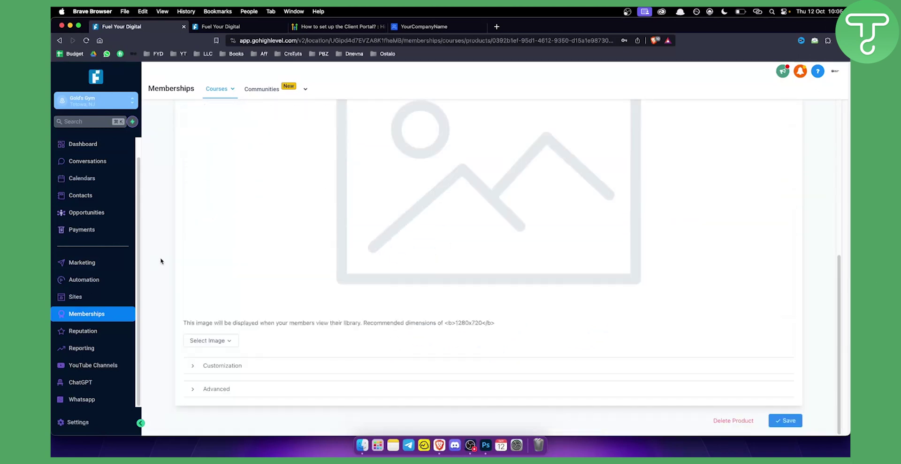
Expand the course's Customization and Advanced code settings to look through them.
left_click(208, 365)
scroll(183, 370, "down", 5)
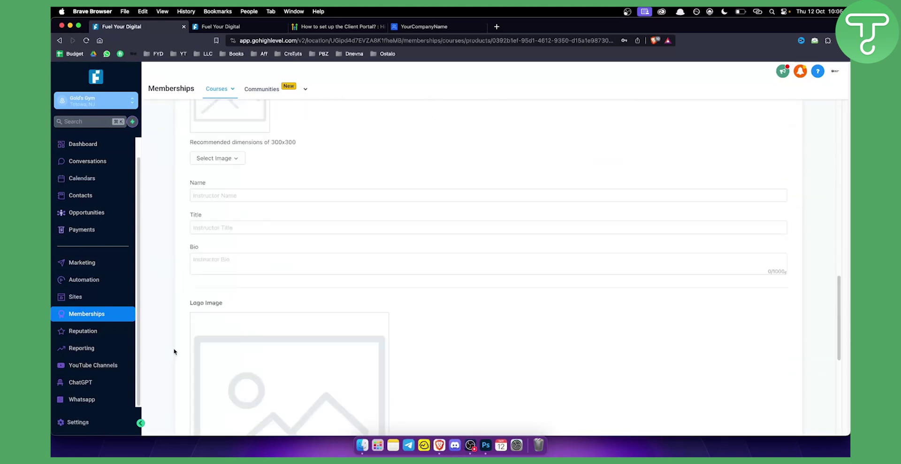
scroll(185, 371, "down", 4)
left_click(191, 388)
scroll(181, 363, "down", 6)
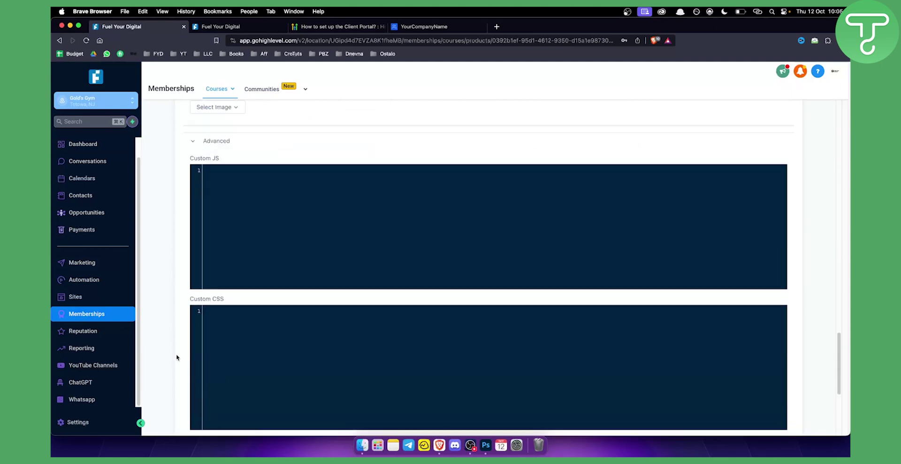
scroll(178, 354, "down", 3)
scroll(177, 355, "up", 15)
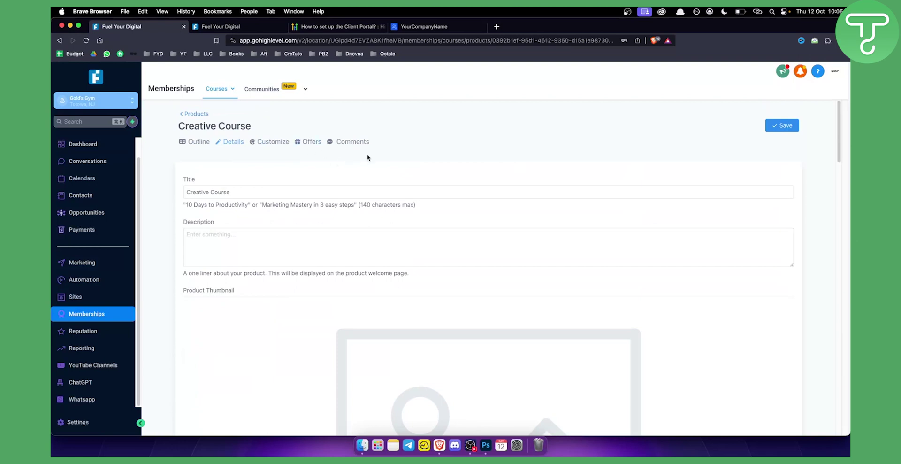
Go back to the Memberships product list and open then close the Creative Course options menu.
left_click(196, 114)
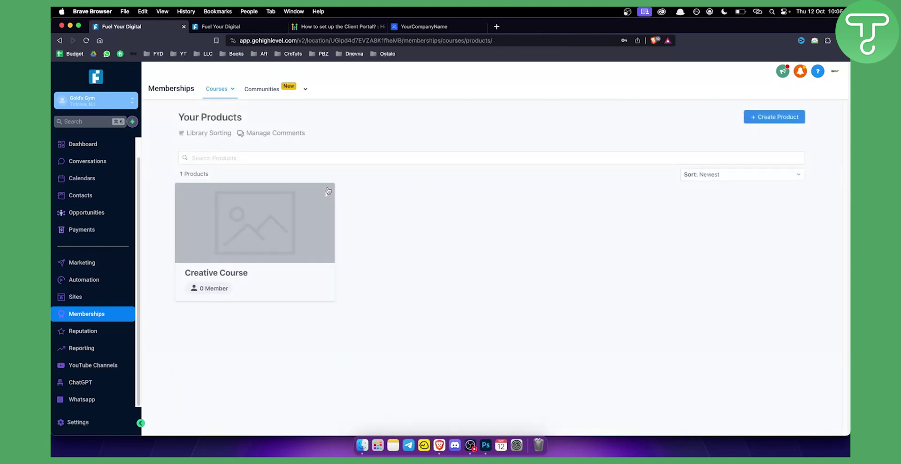
left_click(324, 193)
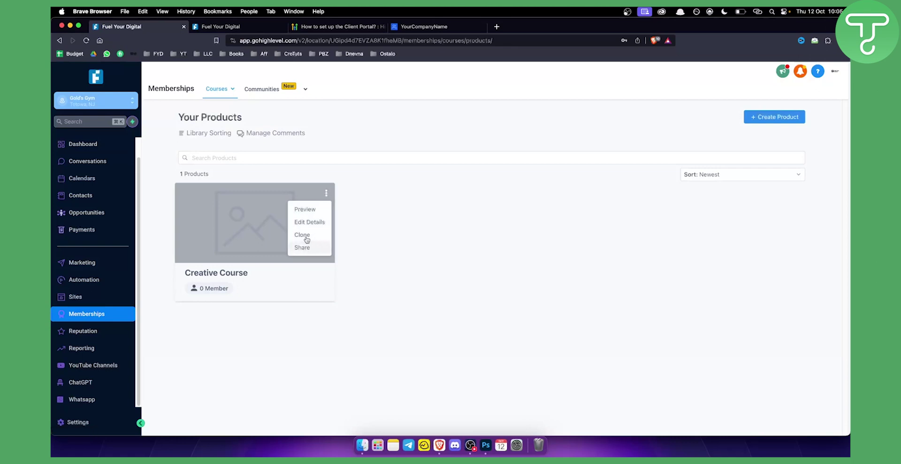
left_click(372, 205)
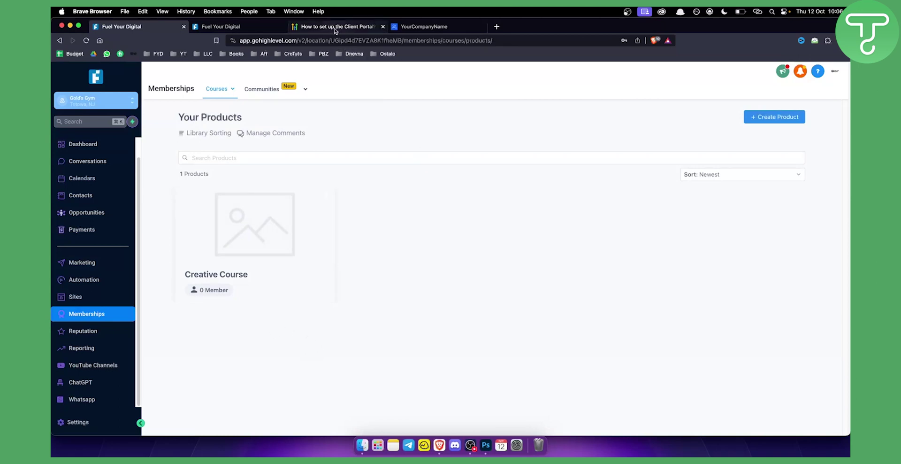
Glance at the current purple portal login page, then return to the client portal Domain Setup page.
left_click(218, 26)
left_click(466, 26)
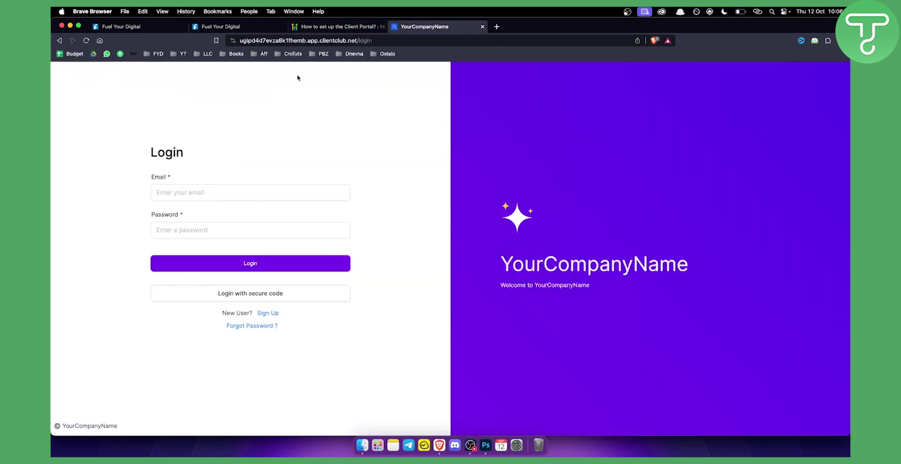
left_click(243, 28)
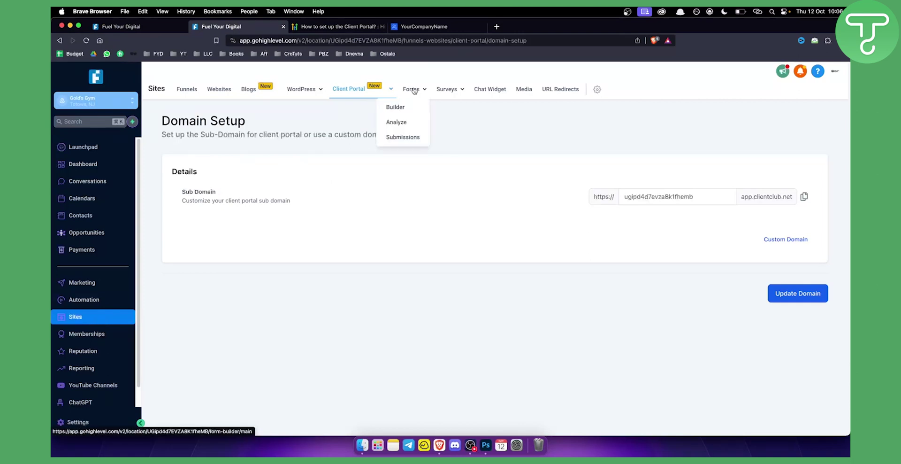
mouse_move(361, 90)
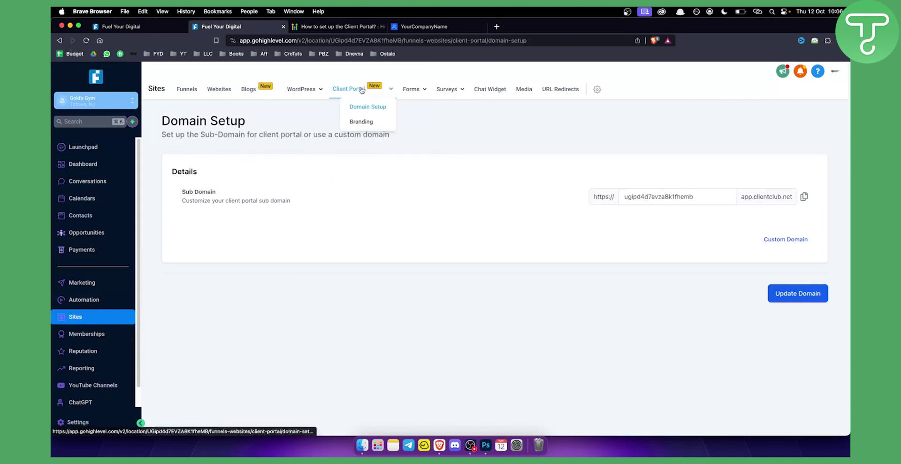
On the client portal Branding page, replace the portal description with 'Company name'.
left_click(362, 122)
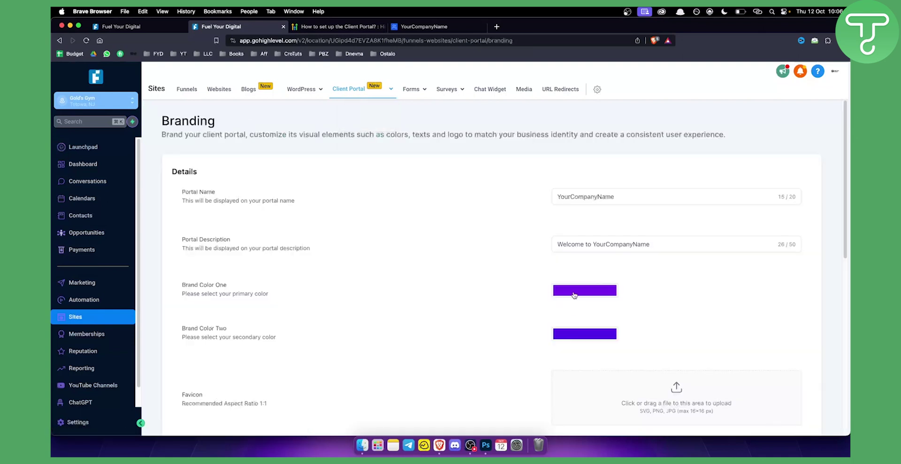
triple_click(584, 246)
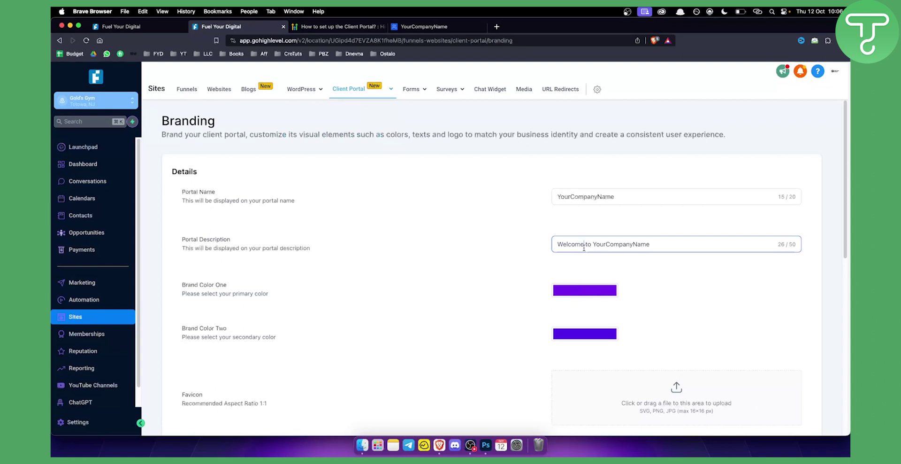
key("BackSpace")
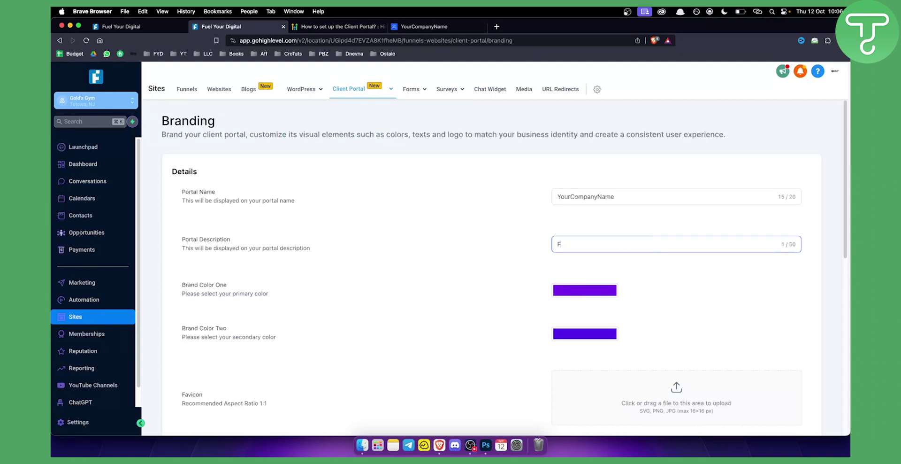
type("Company name")
Set Brand Color One to bright red and save the branding settings.
scroll(518, 240, "down", 2)
left_click(584, 217)
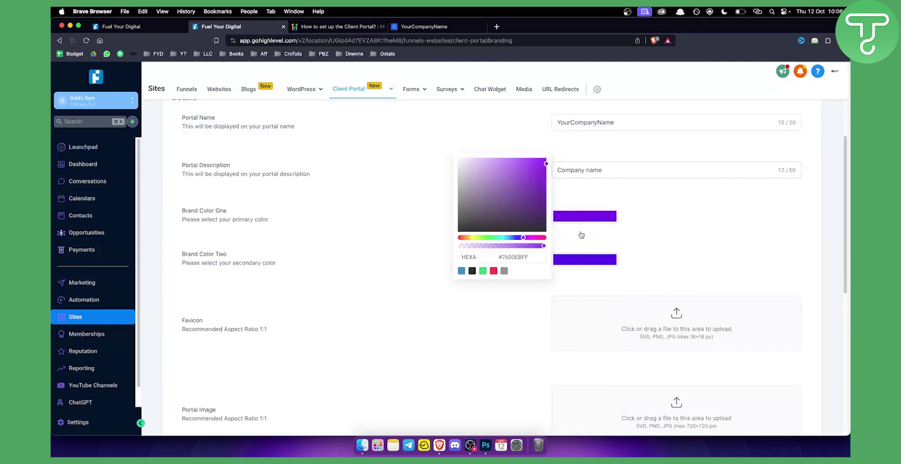
left_click(500, 204)
left_click_drag(535, 238, 551, 239)
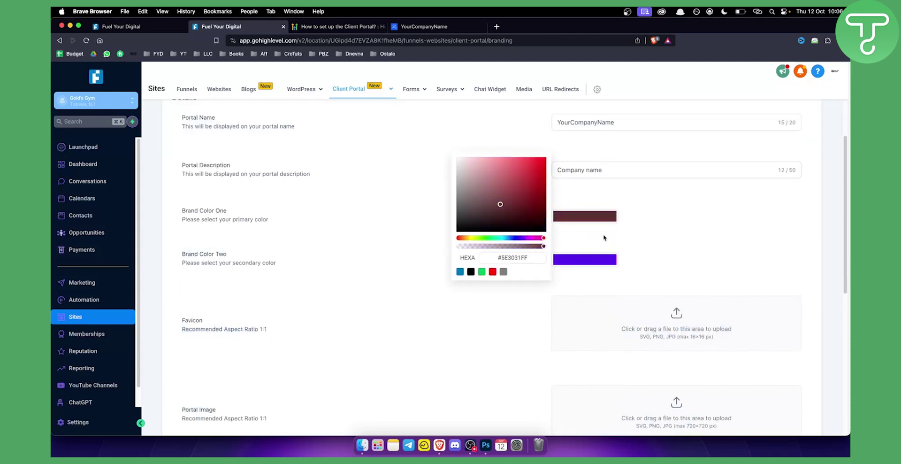
left_click_drag(521, 196, 589, 227)
left_click(619, 243)
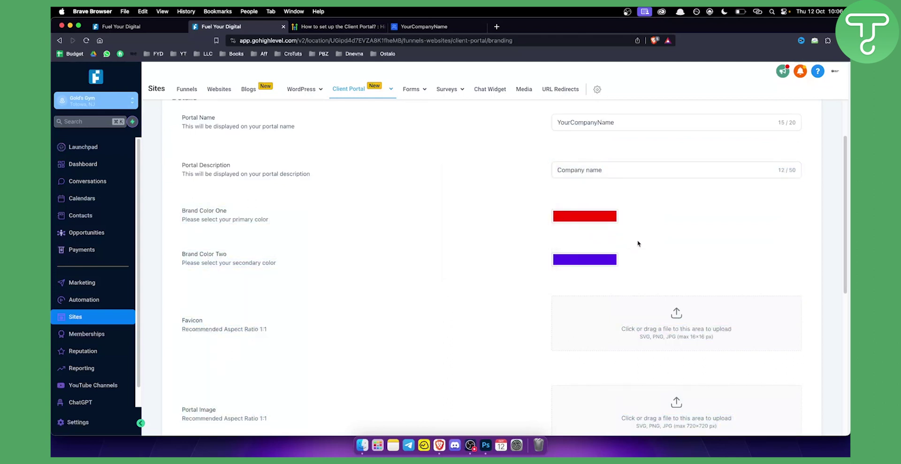
scroll(637, 243, "down", 6)
left_click(807, 406)
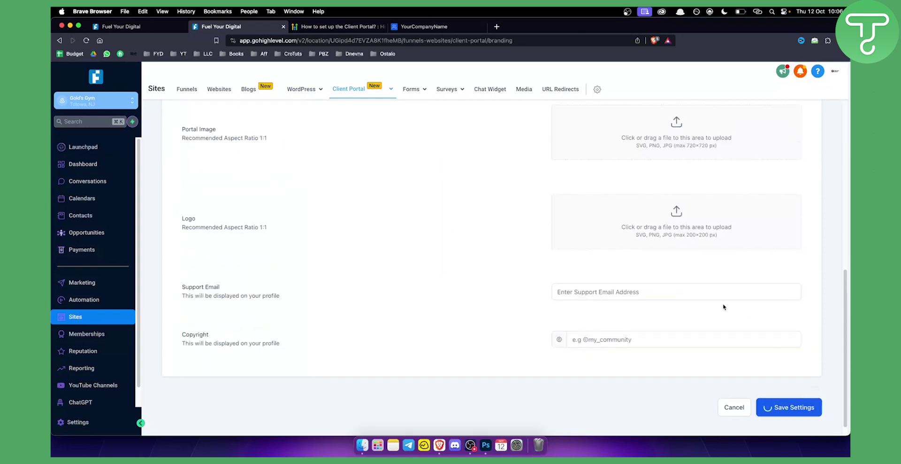
scroll(458, 205, "up", 6)
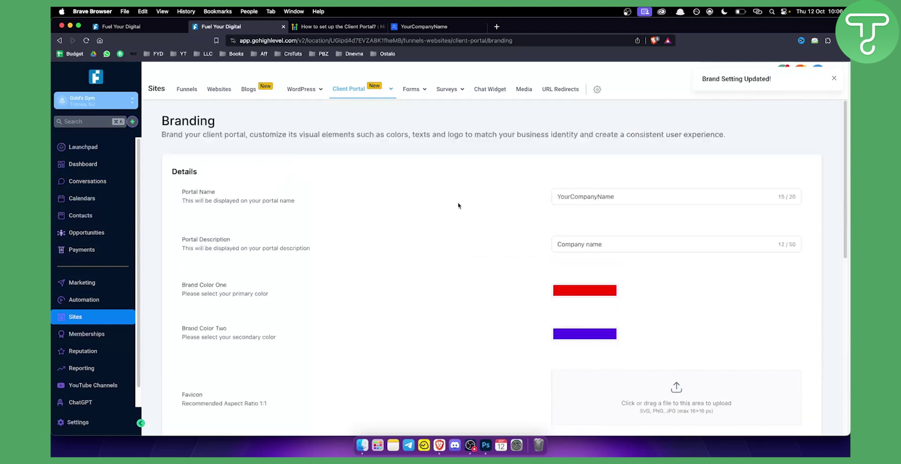
Reload the YourCompanyName login tab to show the red Login button and 'Company name' tagline.
left_click(424, 27)
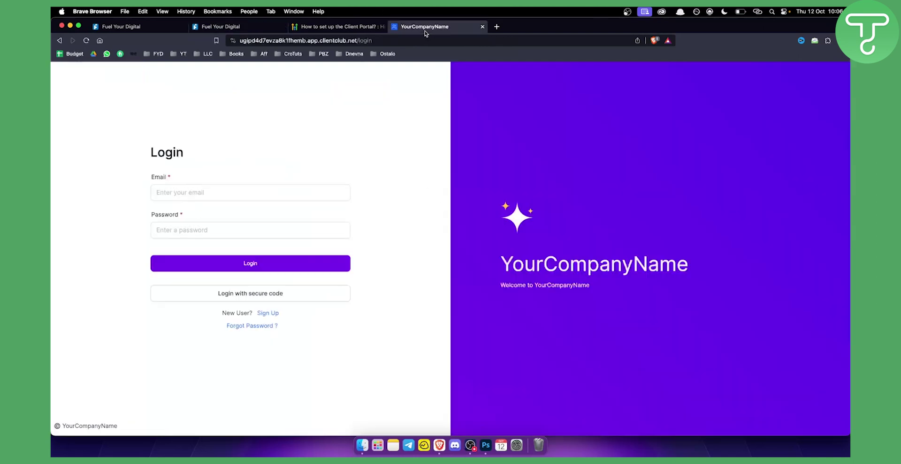
left_click(87, 41)
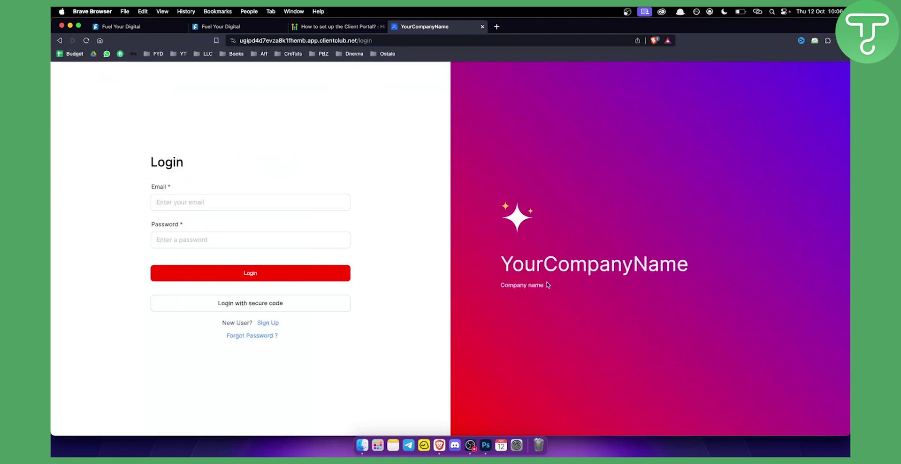
Scroll through the saved Branding settings, then open the Gold's Gym account Dashboard.
left_click(249, 28)
scroll(369, 219, "down", 5)
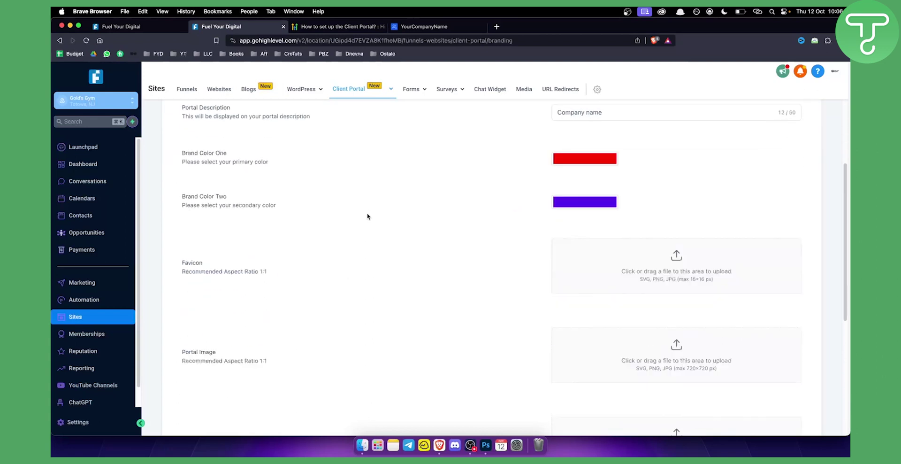
scroll(368, 211, "up", 5)
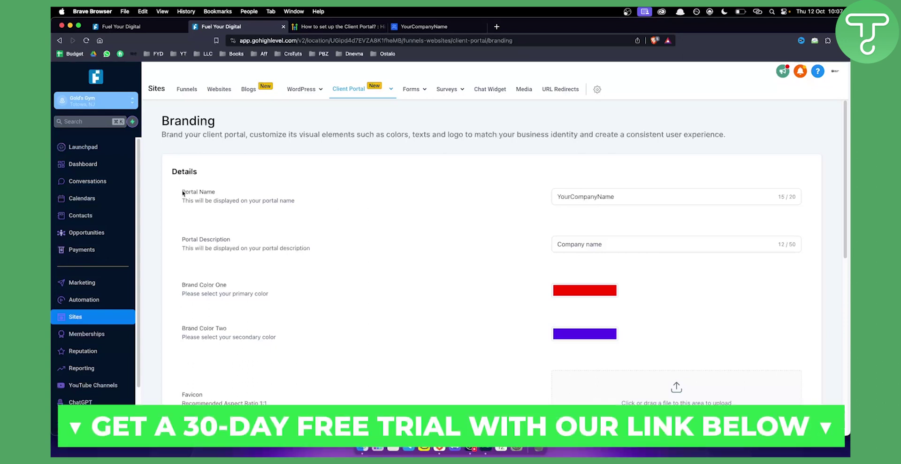
left_click(108, 165)
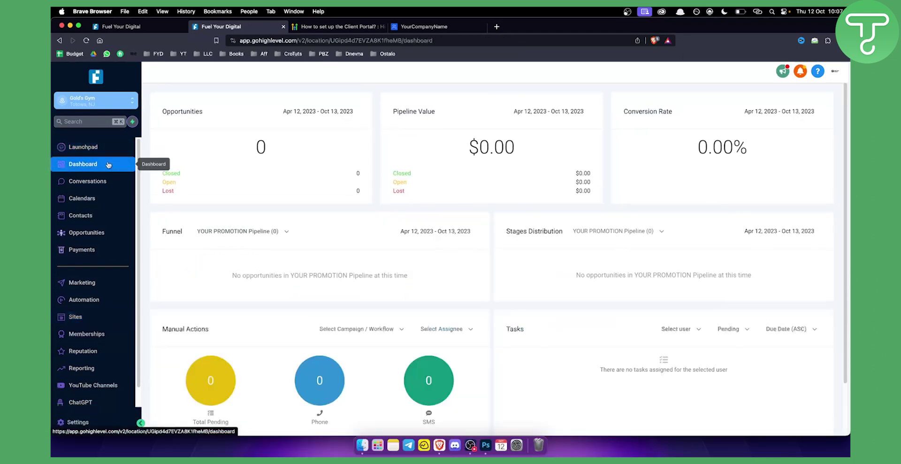